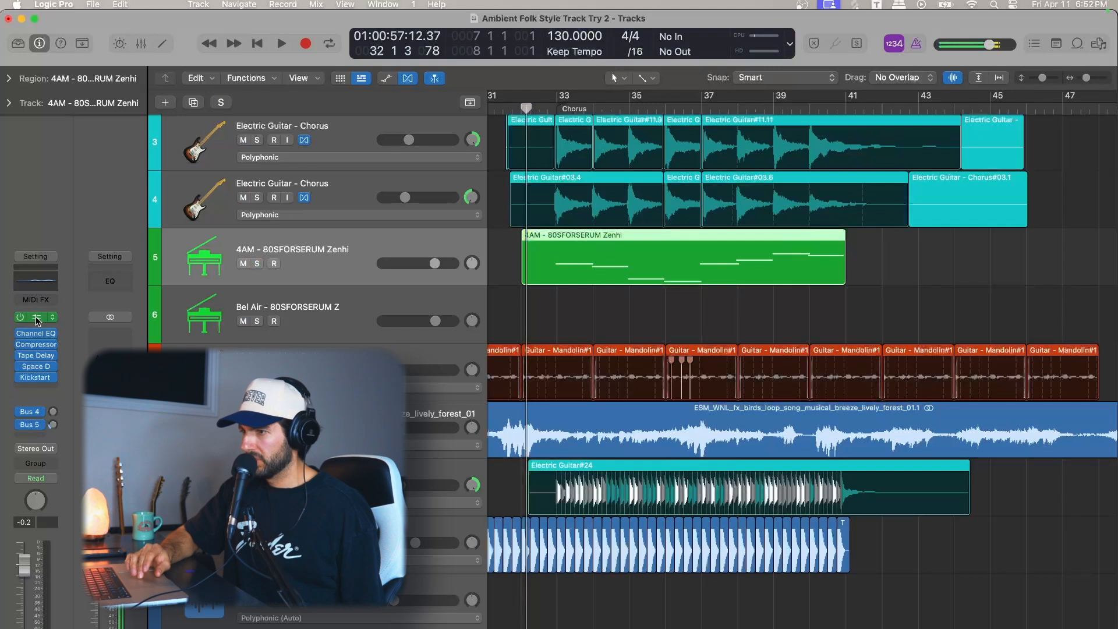
# - Review the oscillator, effects, matrix and global settings of the Serum synth on the 4AM track
pyautogui.click(35, 317)
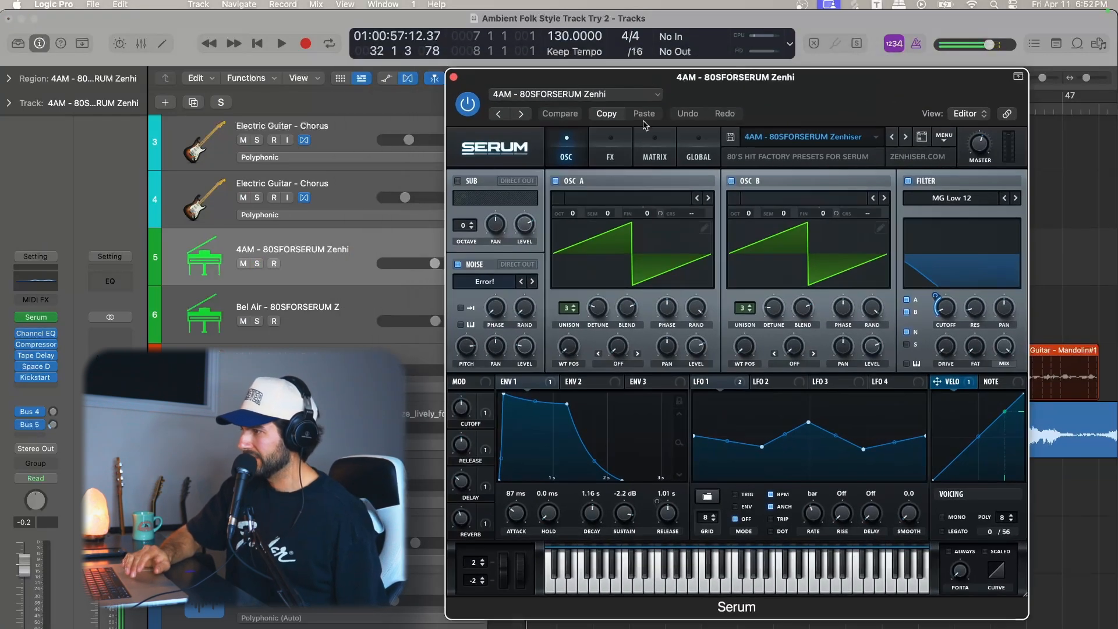
pyautogui.click(610, 145)
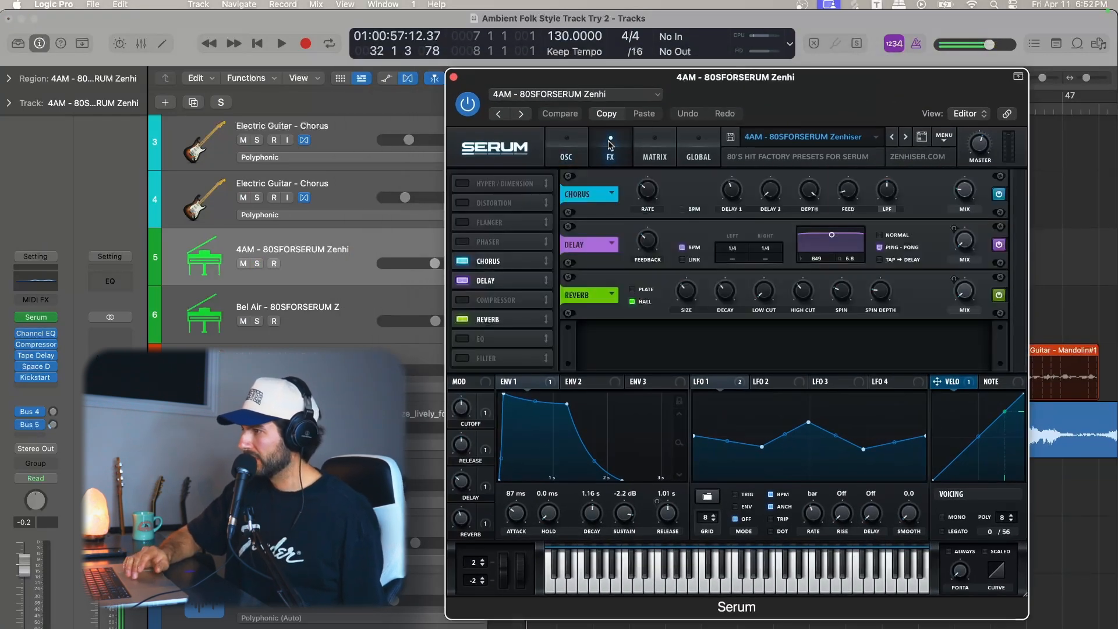
pyautogui.click(655, 146)
pyautogui.click(691, 145)
pyautogui.click(619, 146)
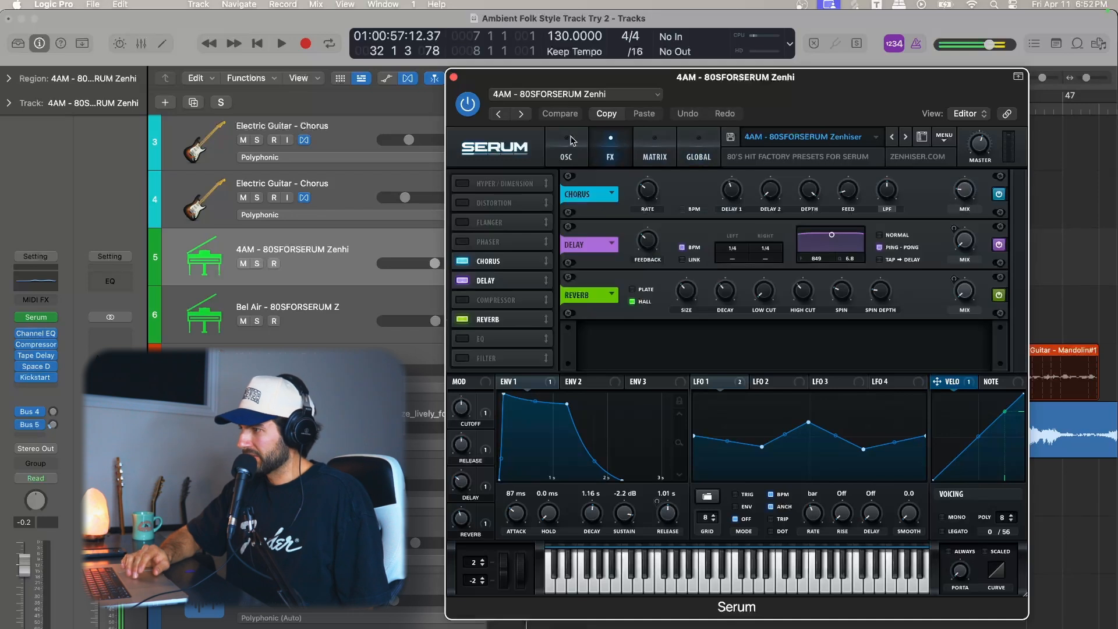
pyautogui.click(565, 145)
pyautogui.press('super+w')
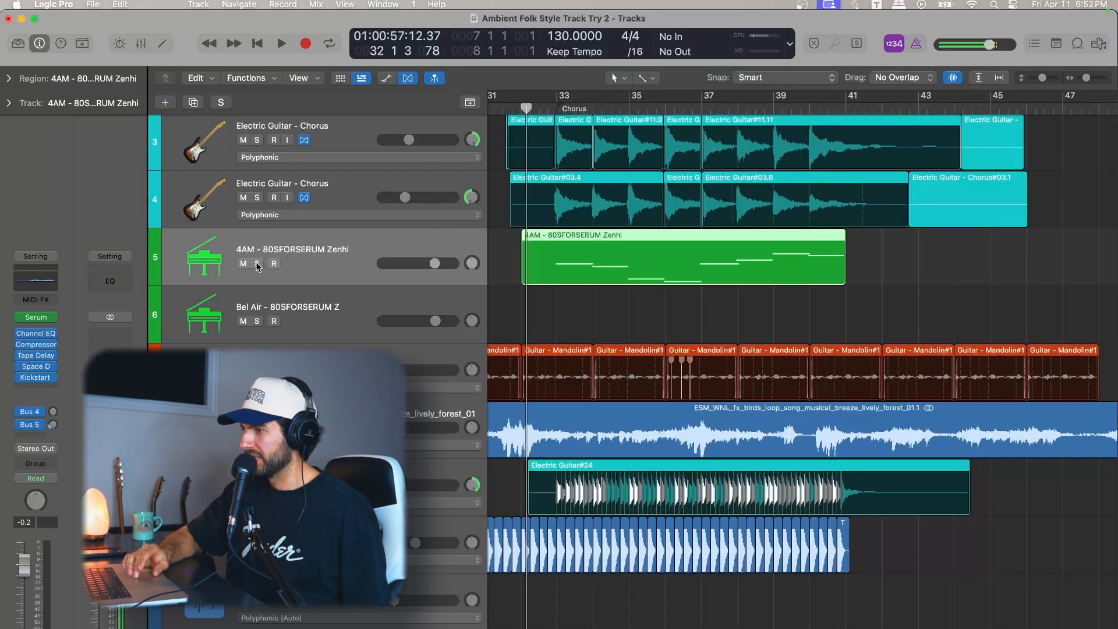
# - Play the 4AM synth track in solo through the start of the chorus, turning solo off again when done
pyautogui.click(257, 265)
pyautogui.press('space')
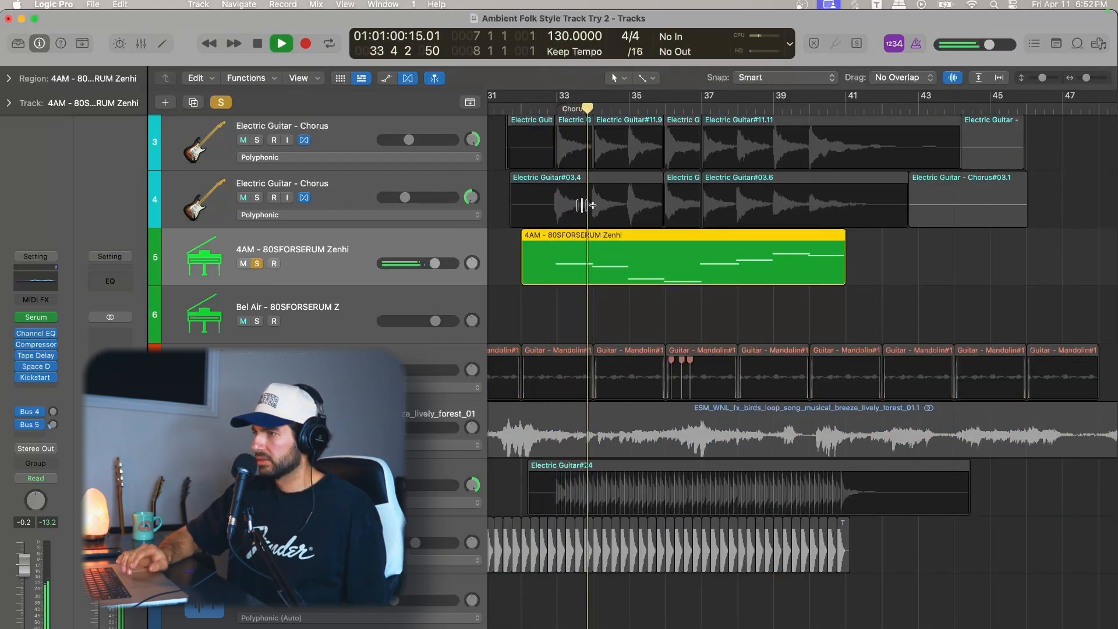
pyautogui.click(258, 264)
pyautogui.press('space')
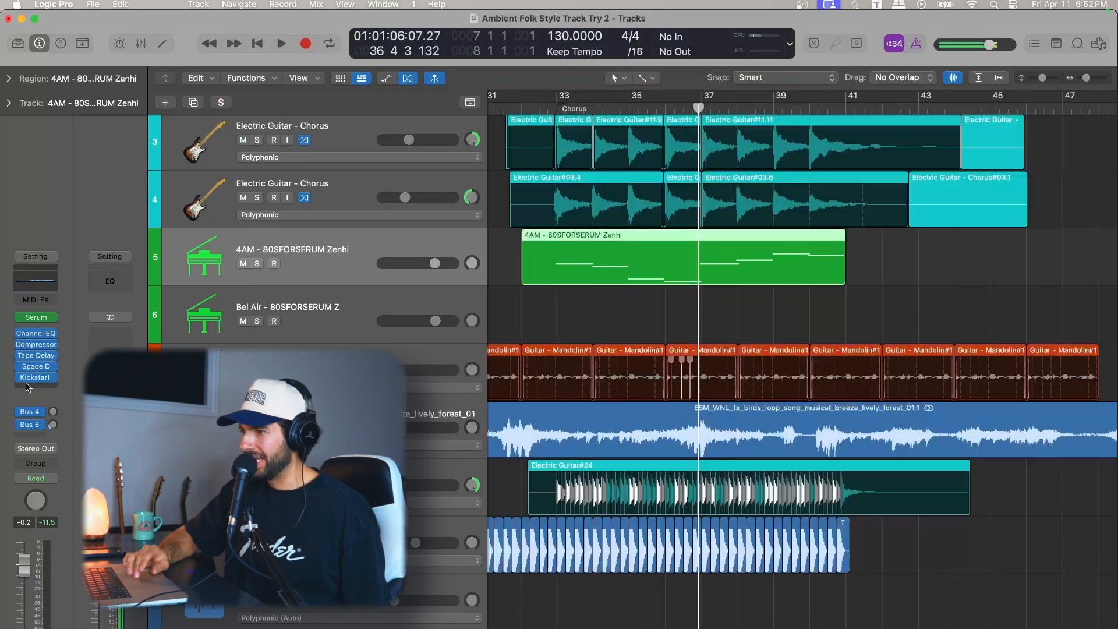
# - Inspect the Space Designer reverb and the Kickstart 2 settings on the 4AM track
pyautogui.click(37, 368)
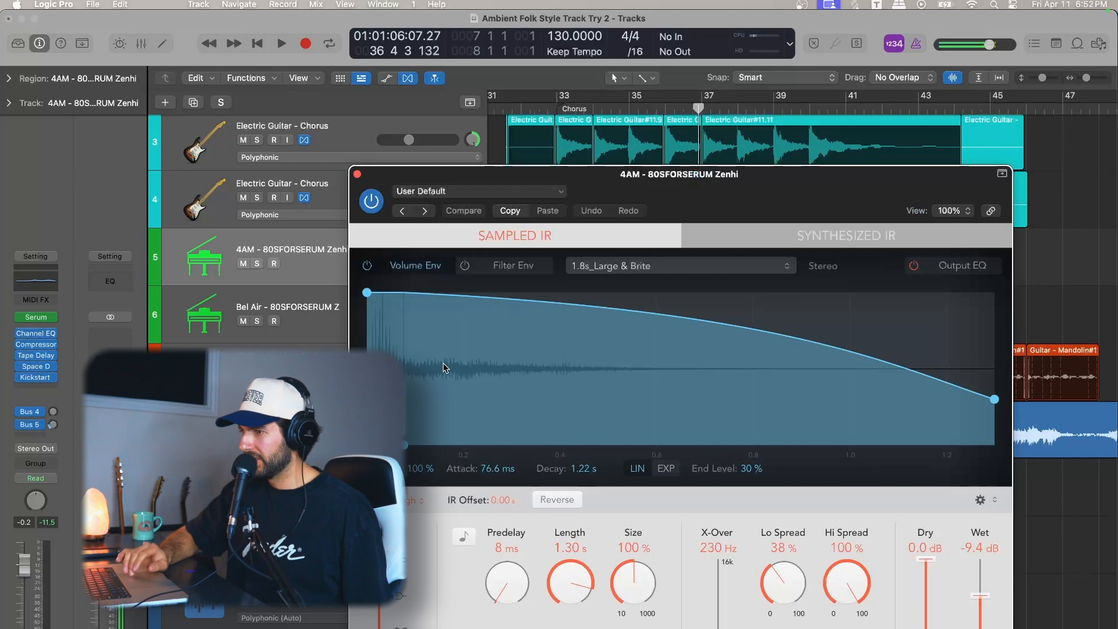
pyautogui.click(36, 377)
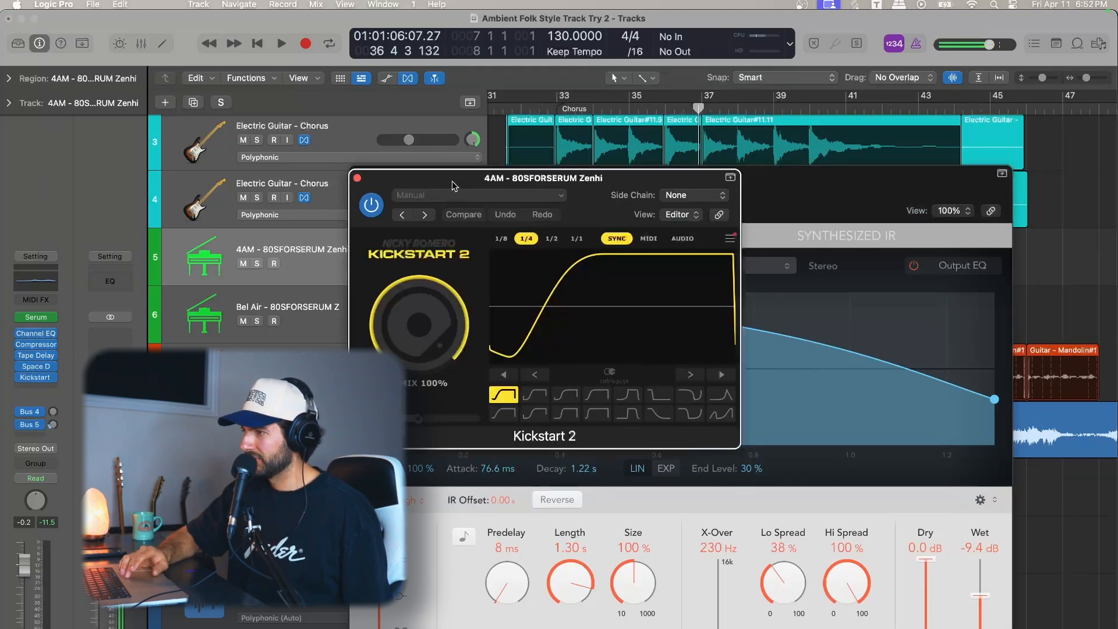
pyautogui.moveTo(452, 185); pyautogui.dragTo(512, 198)
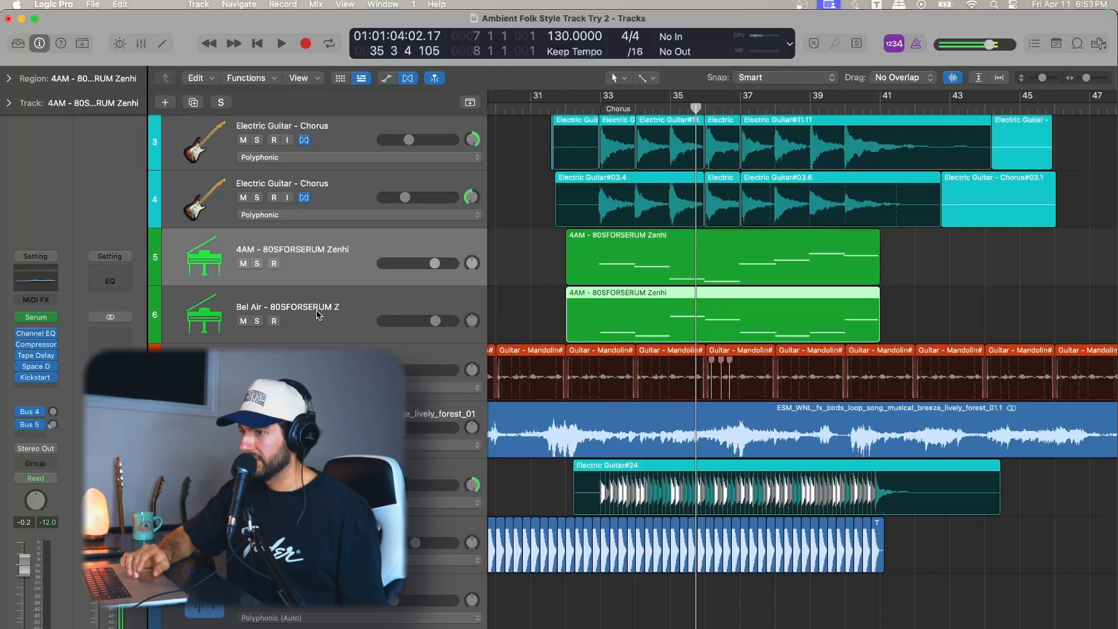
# - Solo the Bel Air synth track and listen to it from the start of the chorus at bar 33
pyautogui.click(318, 315)
pyautogui.click(257, 322)
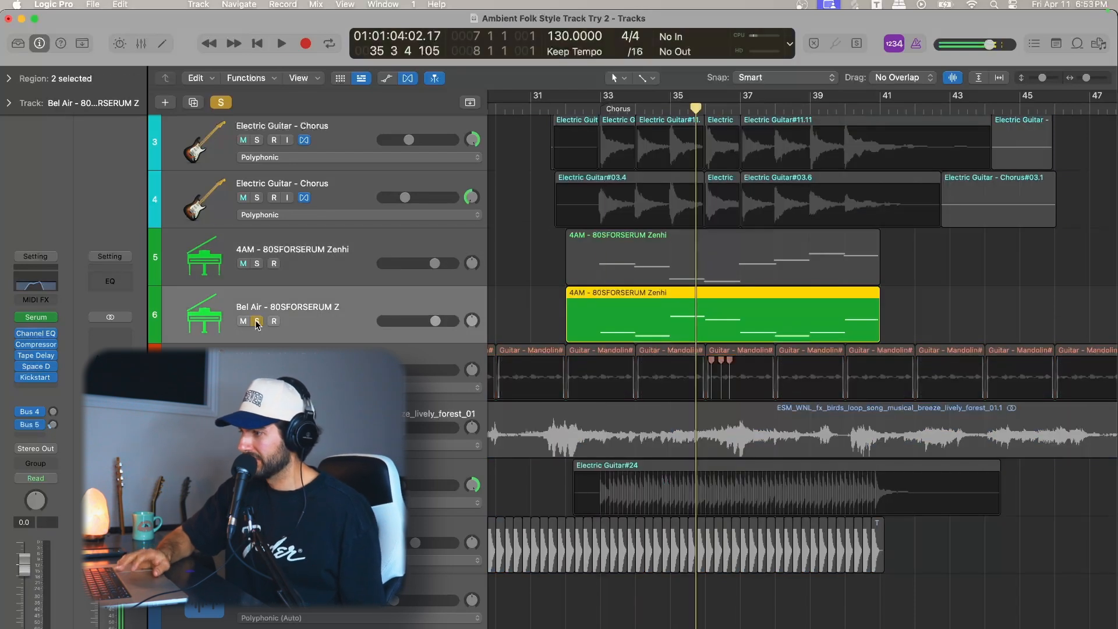
pyautogui.doubleClick(601, 110)
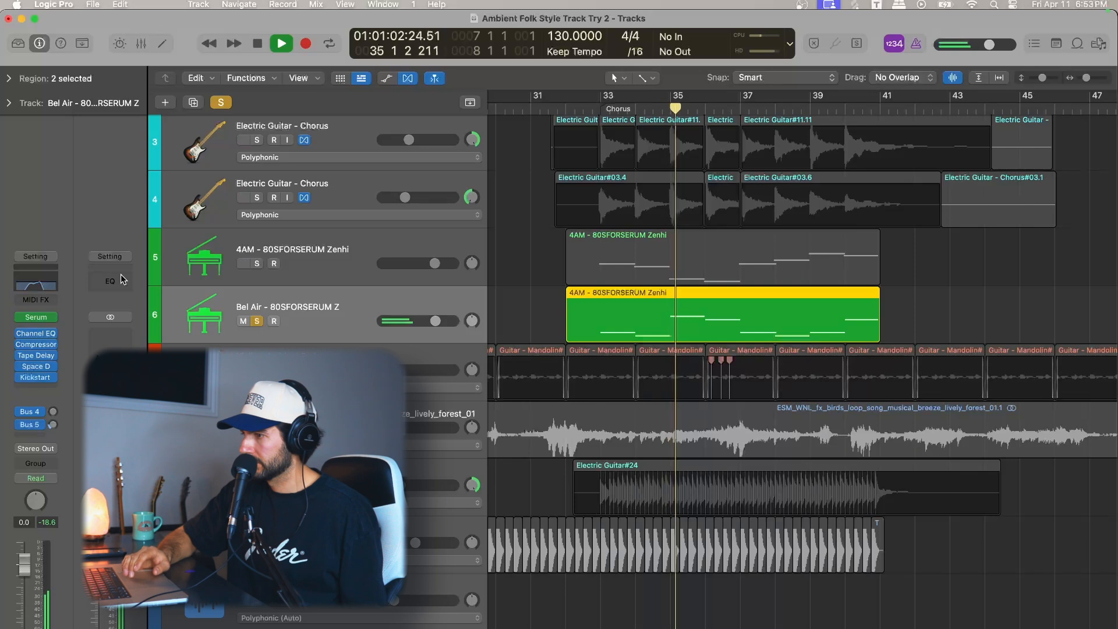
pyautogui.press('space')
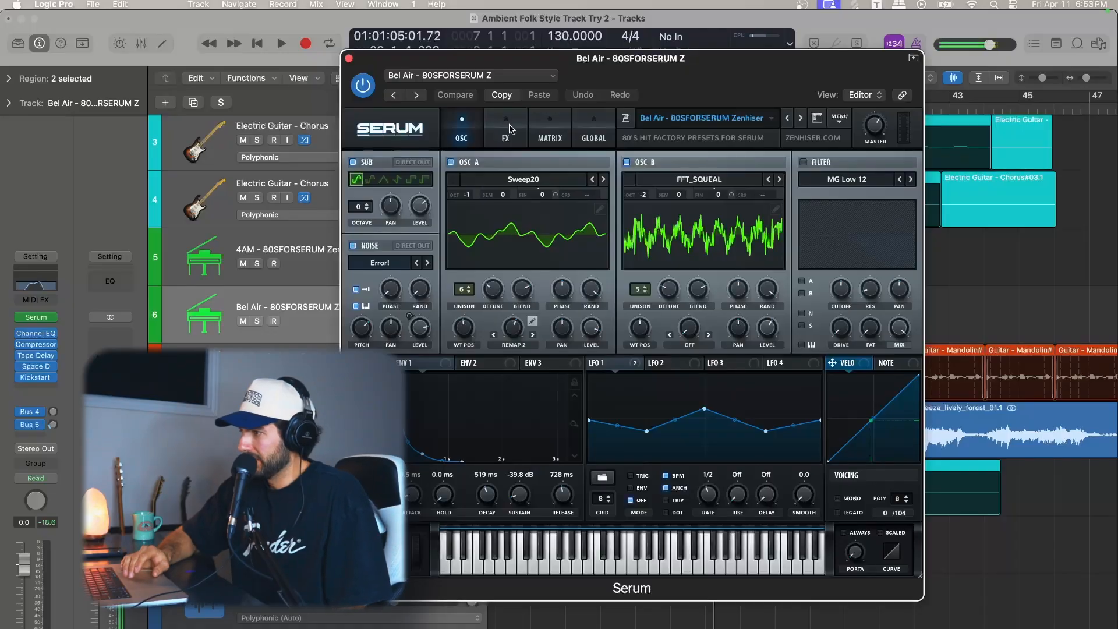
# - Review the effects, matrix, global and oscillator settings of the Serum synth on the Bel Air track
pyautogui.click(505, 129)
pyautogui.click(550, 128)
pyautogui.click(593, 127)
pyautogui.click(556, 131)
pyautogui.click(506, 129)
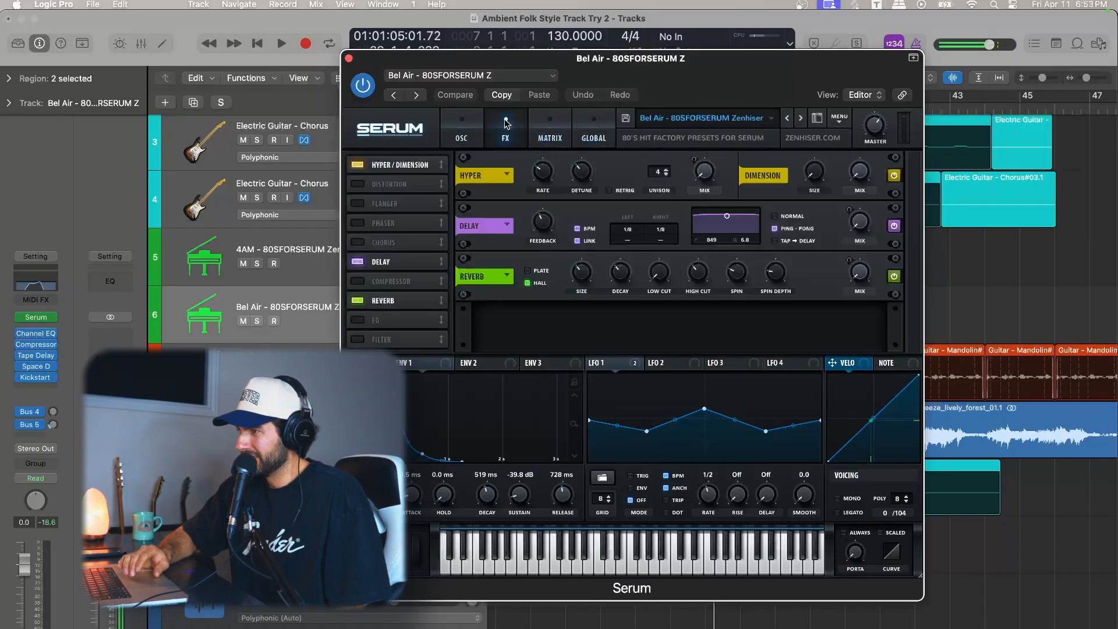
pyautogui.click(468, 127)
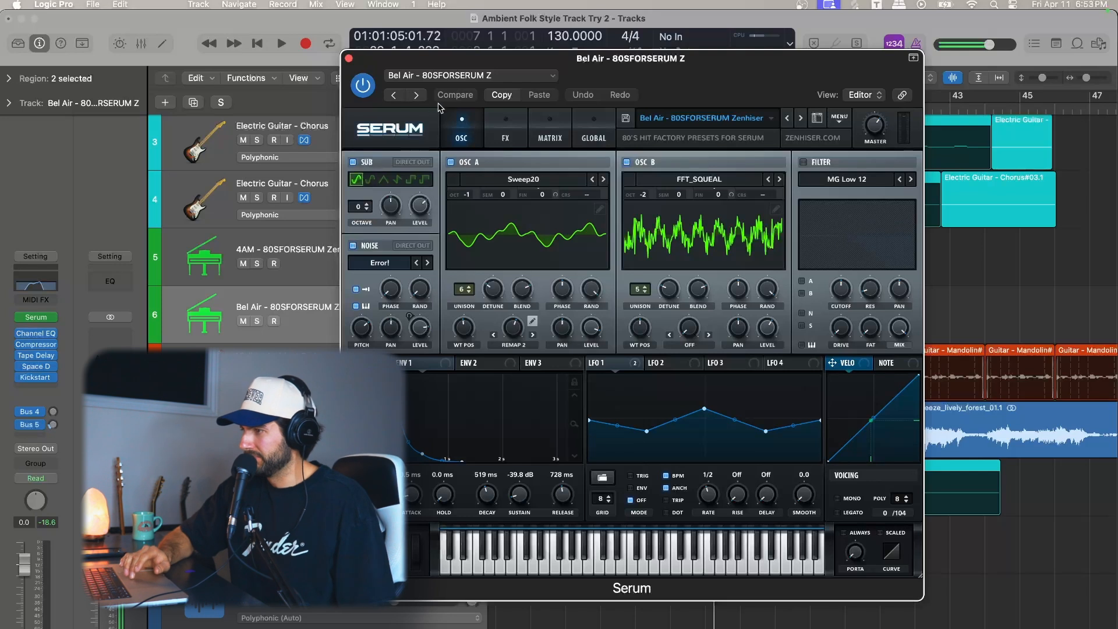
pyautogui.click(349, 59)
# - Listen to the 4AM and Bel Air synth tracks soloed together in the chorus
pyautogui.click(349, 266)
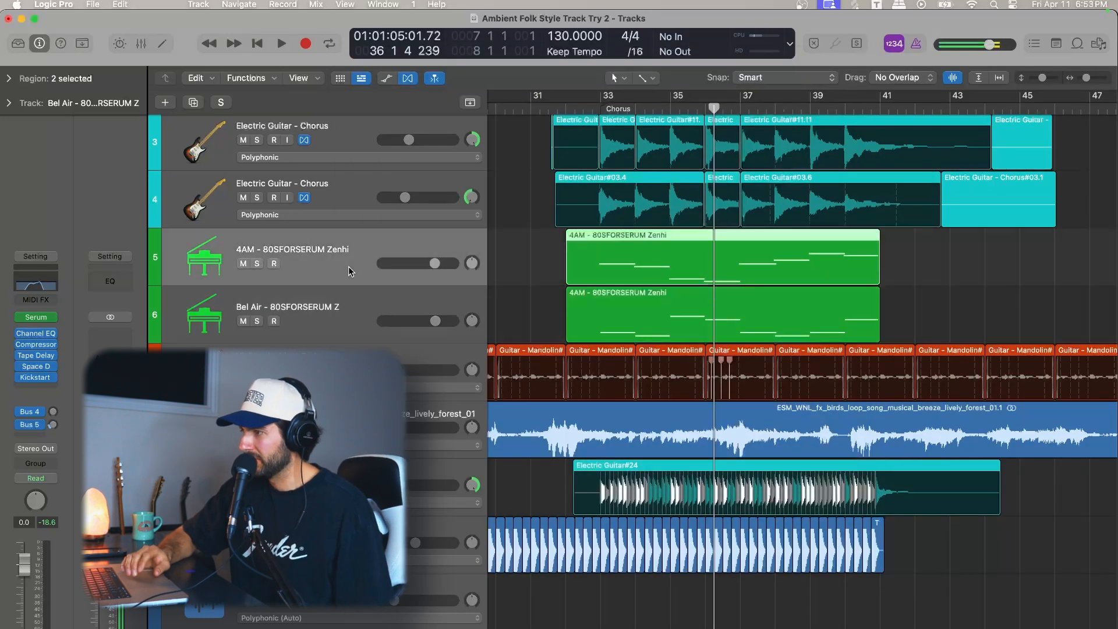
pyautogui.click(257, 264)
pyautogui.press('space')
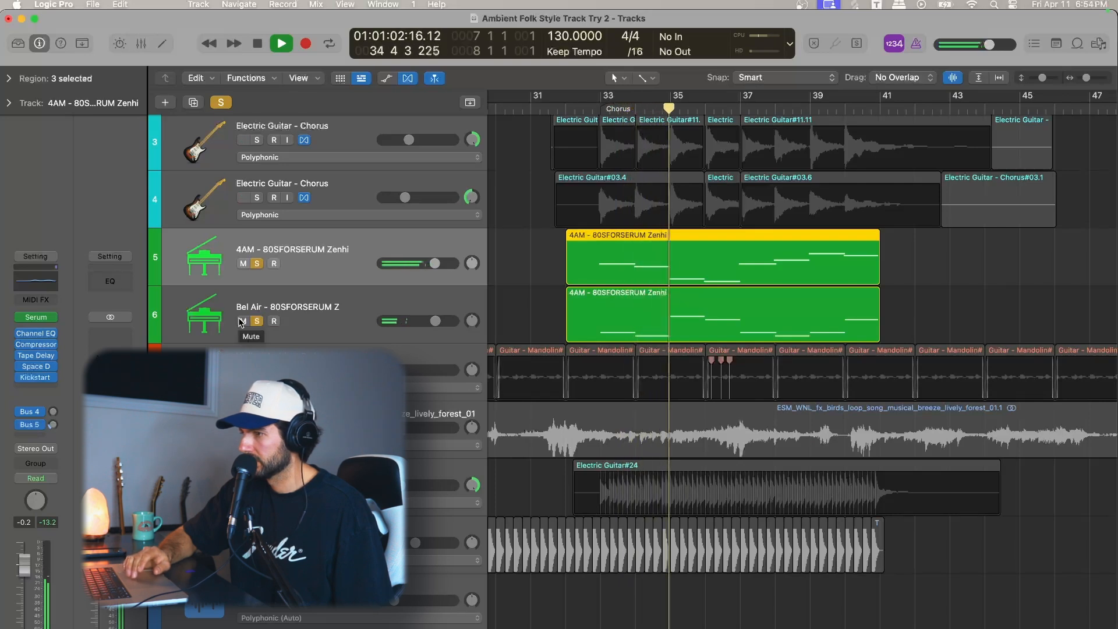
pyautogui.click(336, 308)
pyautogui.press('space')
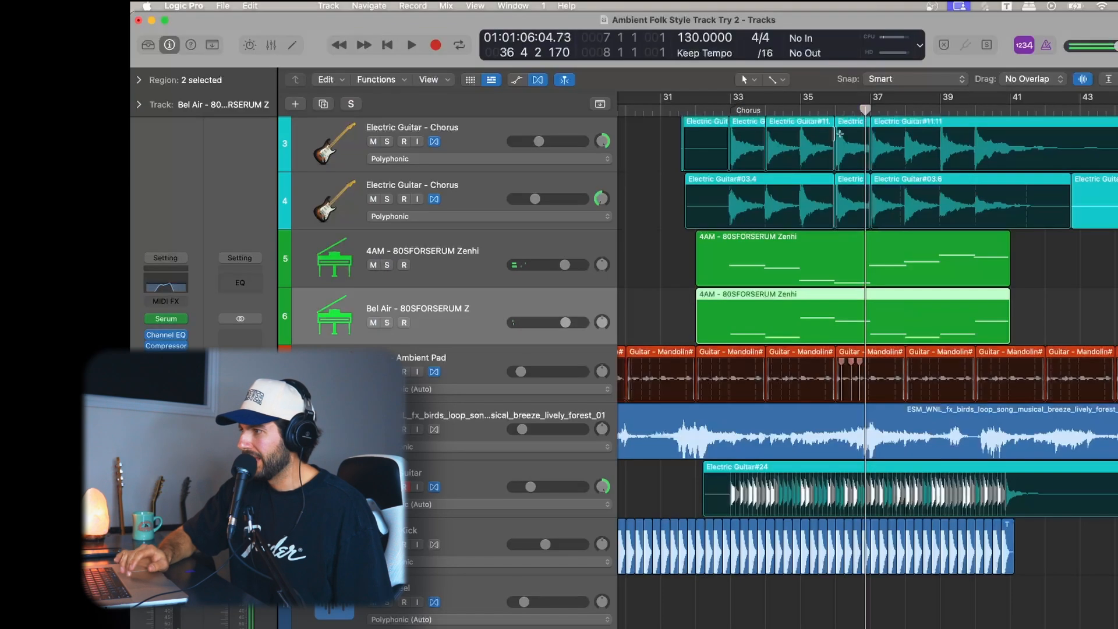
# - Play the full arrangement with both synth layers from bar 32, beat 2, into the chorus
pyautogui.moveTo(689, 110); pyautogui.dragTo(703, 111)
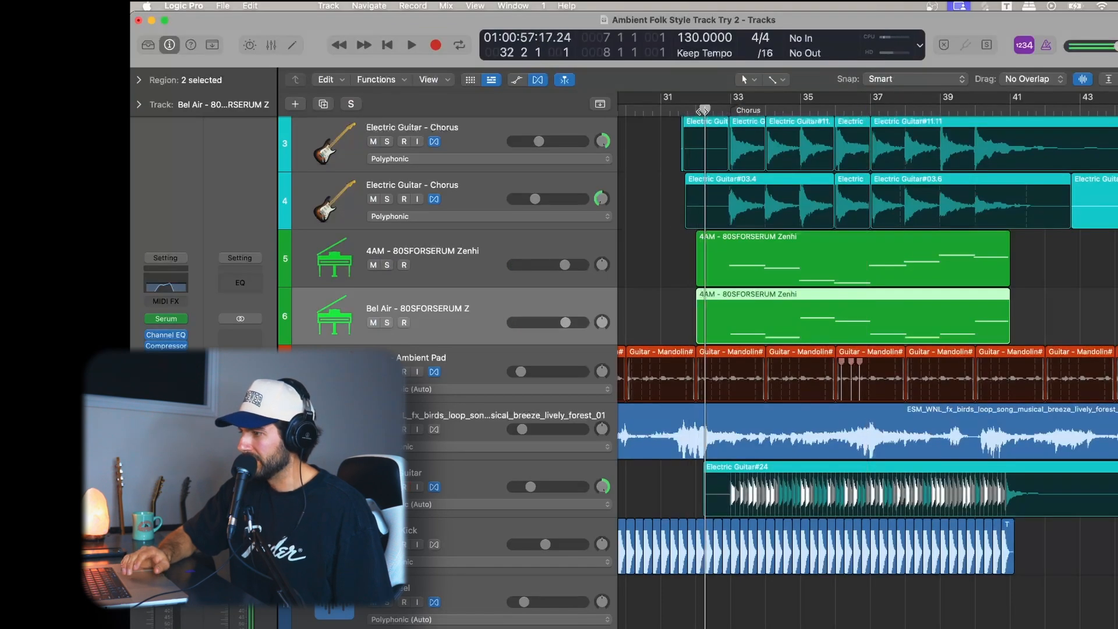
pyautogui.press('space')
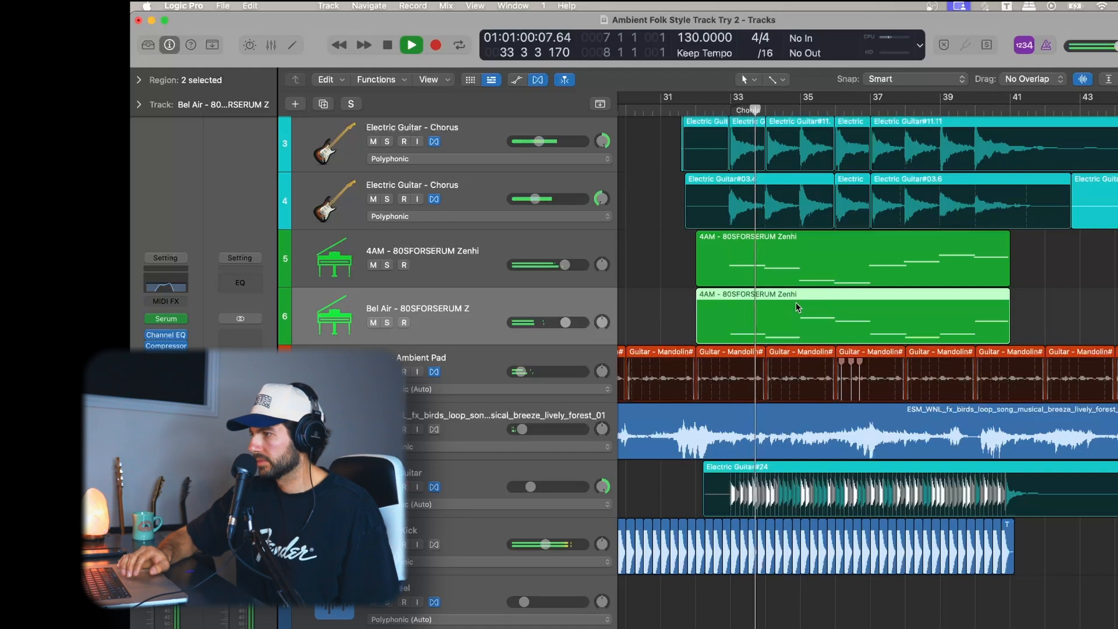
pyautogui.scroll(3, 795, 303)
pyautogui.press('super+Right')
pyautogui.press('super+Right')
pyautogui.hscroll(3, 801, 307)
pyautogui.press('super+Left')
pyautogui.press('super+Left')
pyautogui.press('super+Left')
pyautogui.press('super+Left')
pyautogui.press('super+Left')
pyautogui.press('super+Left')
pyautogui.press('super+Left')
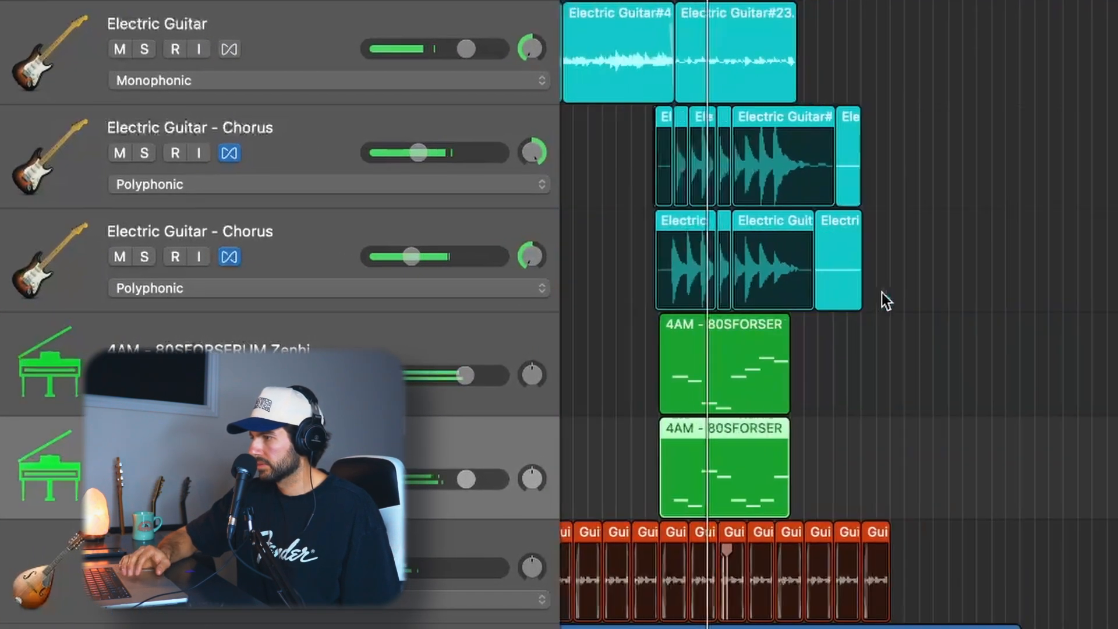
pyautogui.press('super+Left')
pyautogui.press('super+Left')
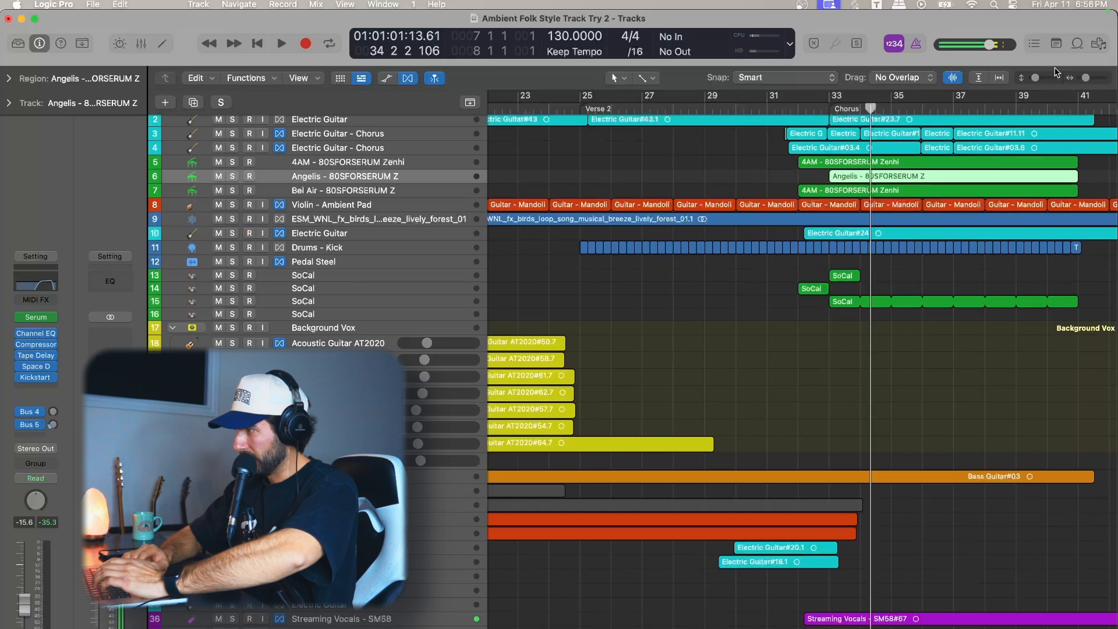
# - Play the arrangement including the Angelis synth track from the start of the chorus at bar 33
pyautogui.moveTo(1036, 77); pyautogui.dragTo(1040, 77)
pyautogui.scroll(5, 896, 201)
pyautogui.hscroll(4, 895, 201)
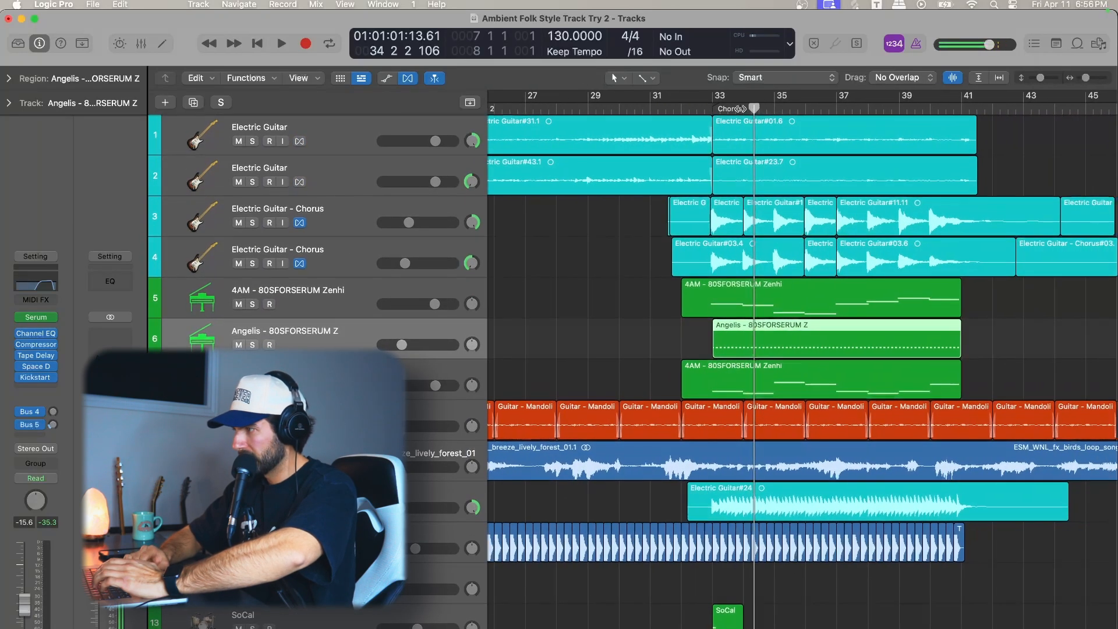
pyautogui.click(711, 108)
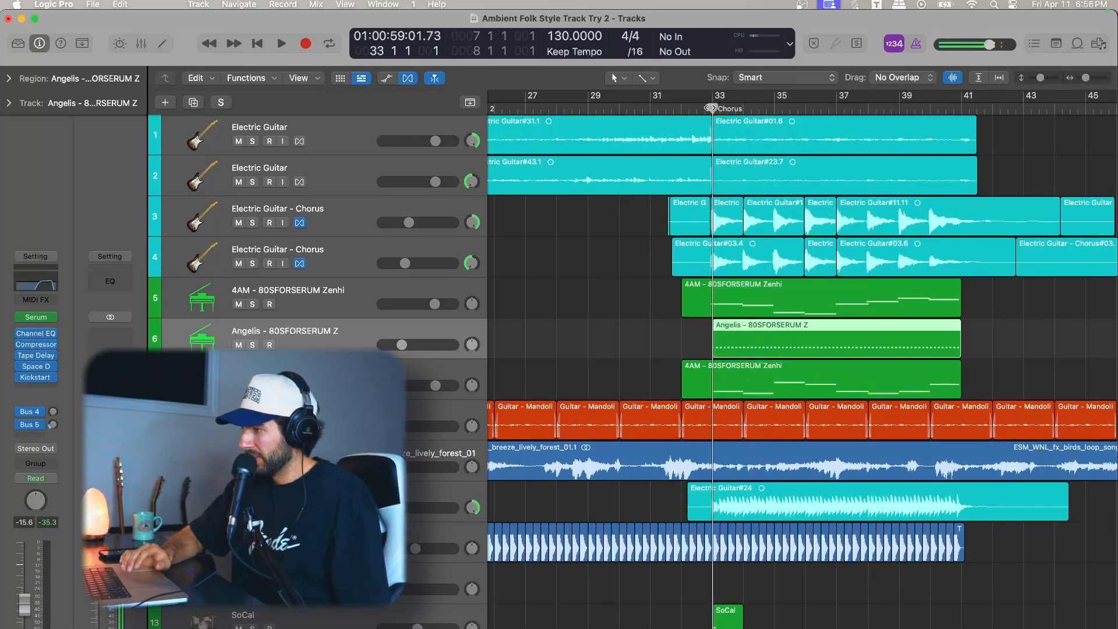
pyautogui.press('super+Right')
pyautogui.press('super+Right')
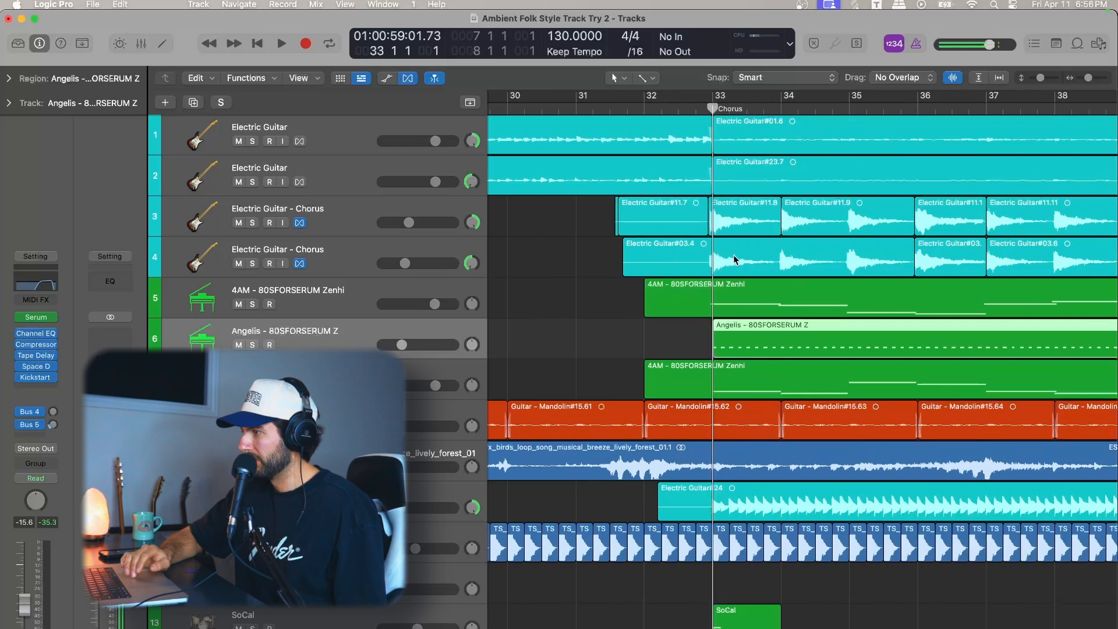
pyautogui.press('space')
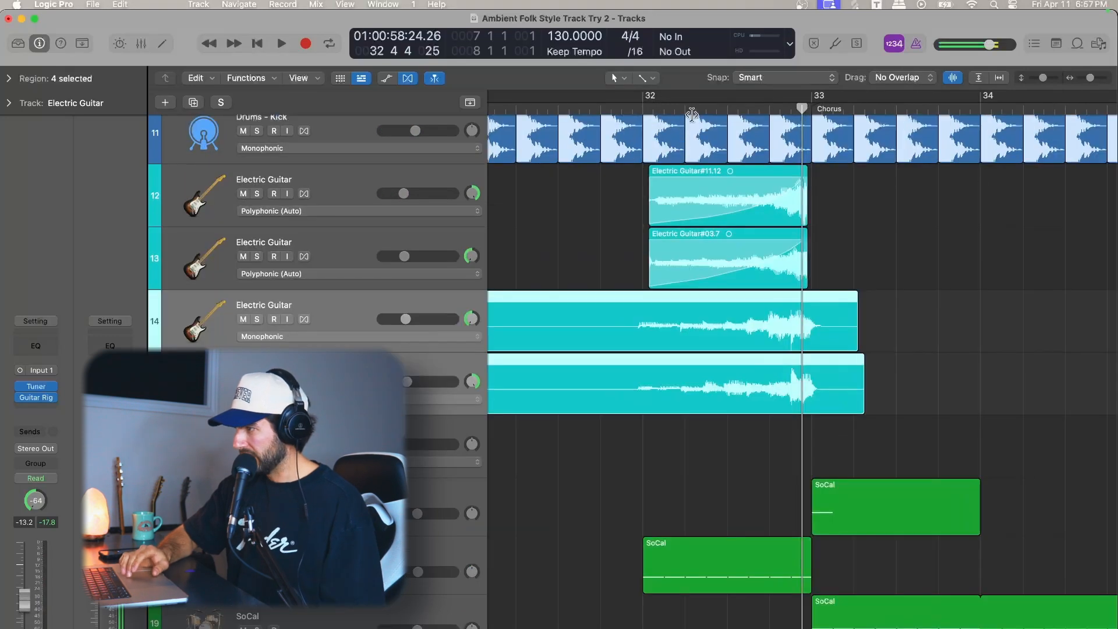
# - Solo the Electric Guitar tracks 12 and 13 and play their faded-in regions from just before bar 32
pyautogui.moveTo(635, 114); pyautogui.dragTo(623, 114)
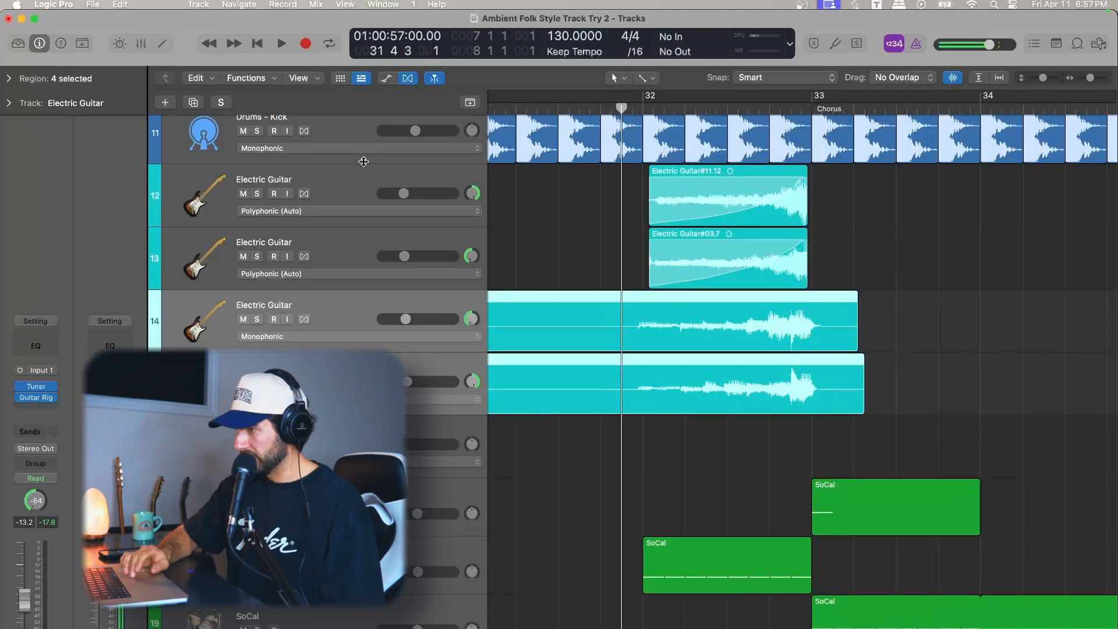
pyautogui.moveTo(257, 194); pyautogui.dragTo(255, 256)
pyautogui.press('space')
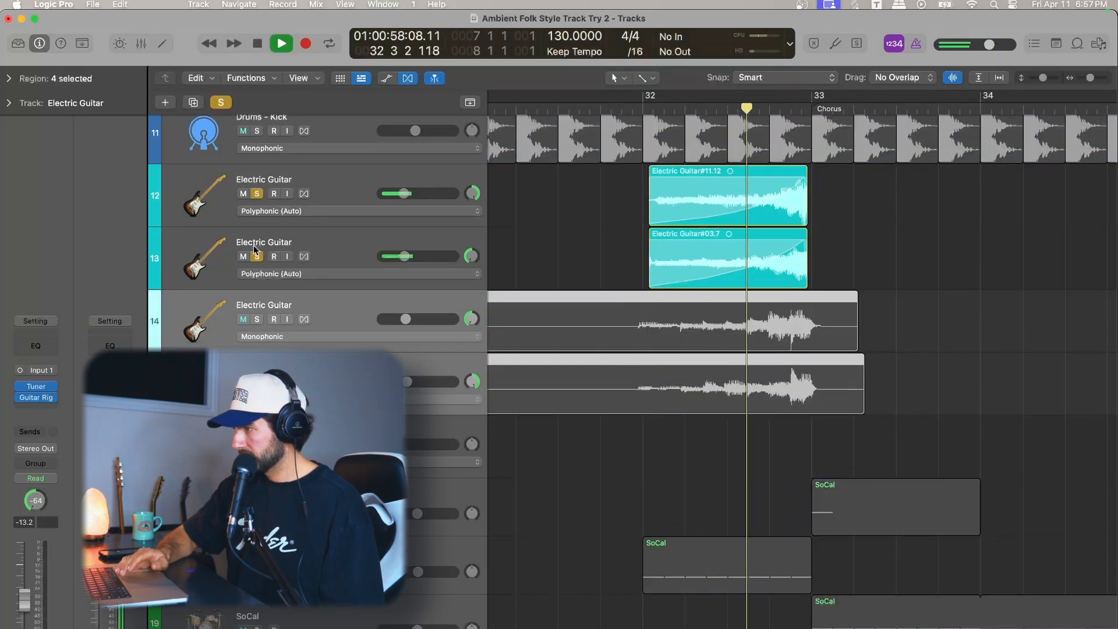